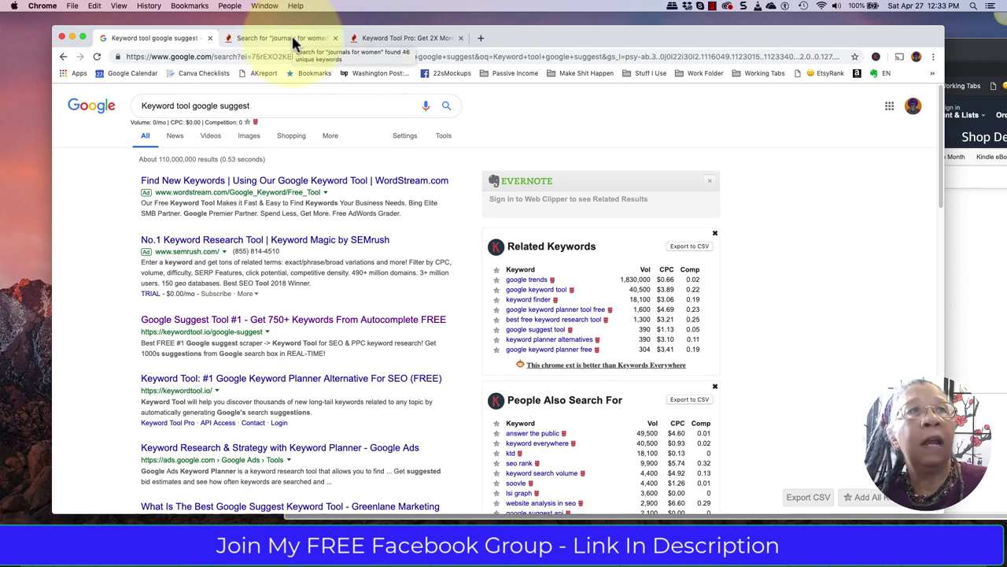
# Step: Open the "Google Suggest Tool #1" result from the Google search in a new browser tab
pyautogui.click(208, 323)
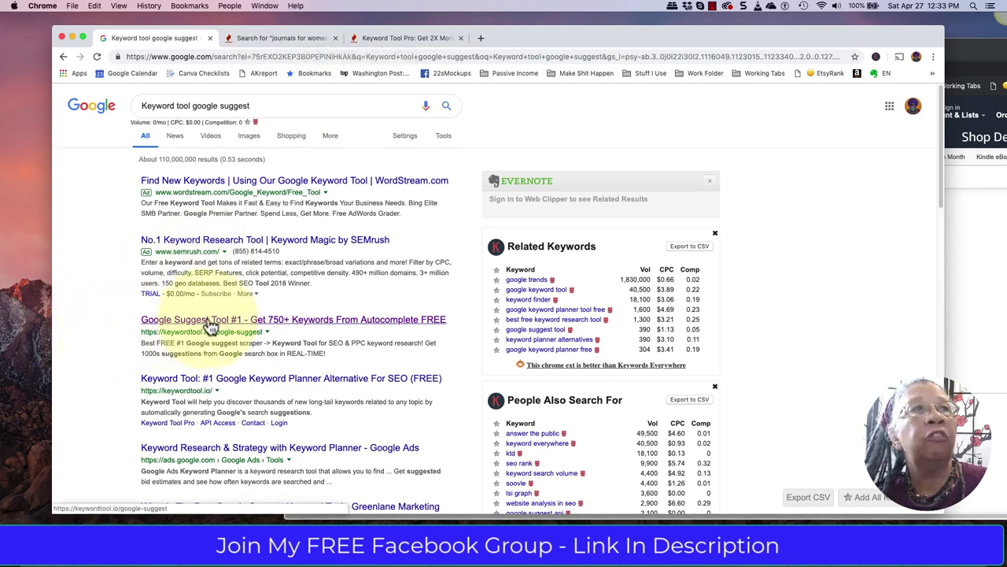
pyautogui.click(260, 37)
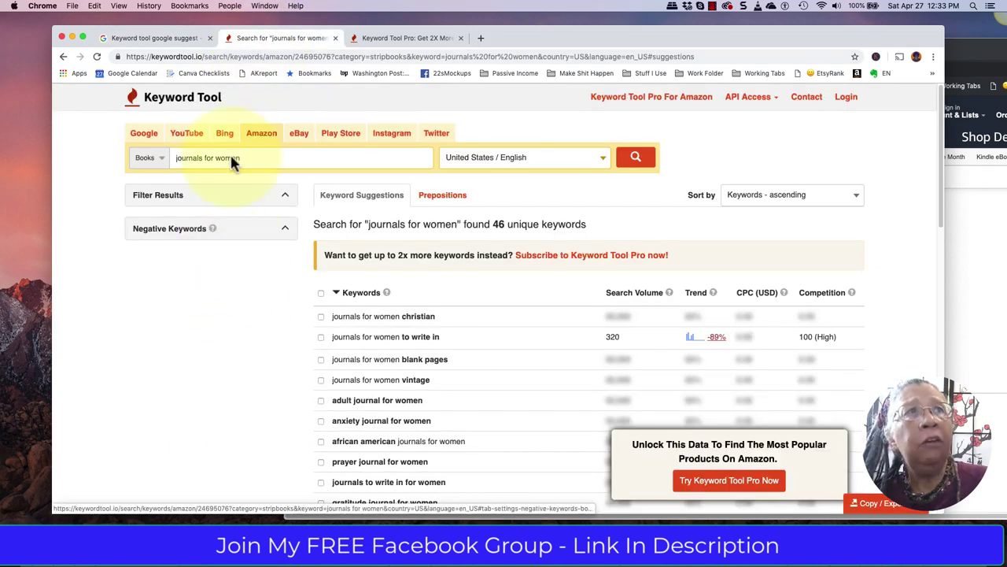
pyautogui.click(168, 37)
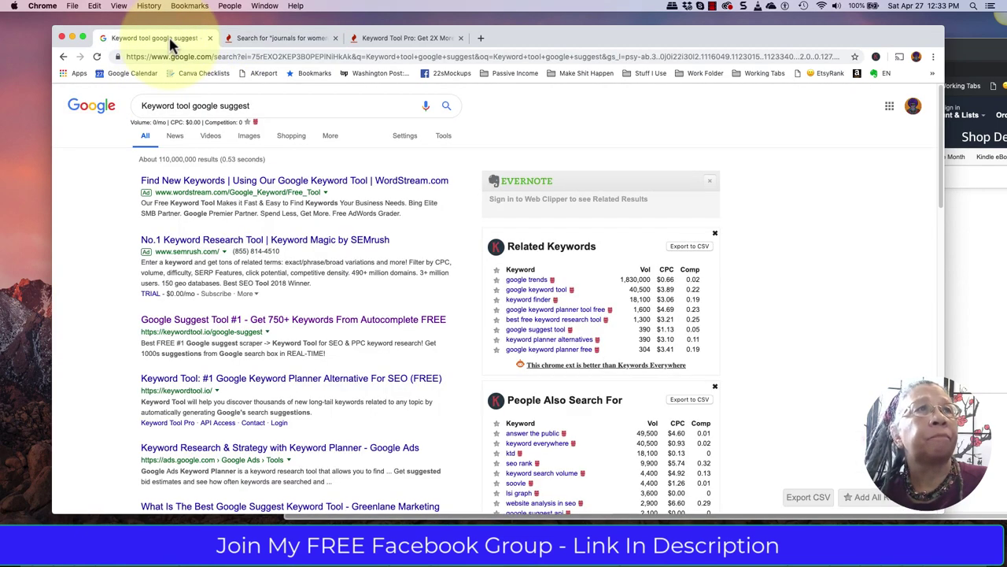
pyautogui.rightClick(166, 320)
pyautogui.click(220, 255)
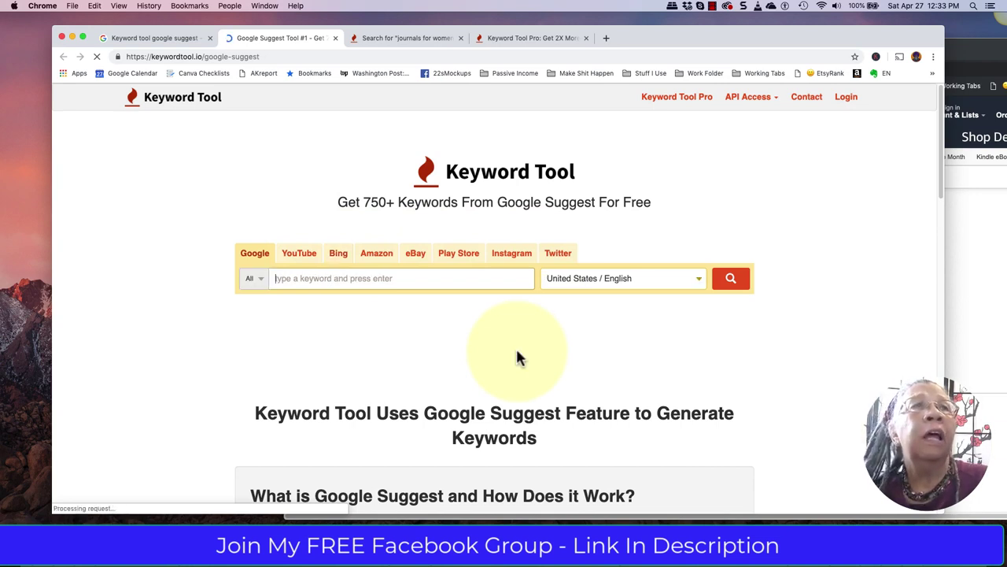
# Step: Review the Keyword Tool Pro page for Amazon, including its subscription plans, features and monthly prices
pyautogui.click(528, 39)
pyautogui.scroll(5, 504, 293)
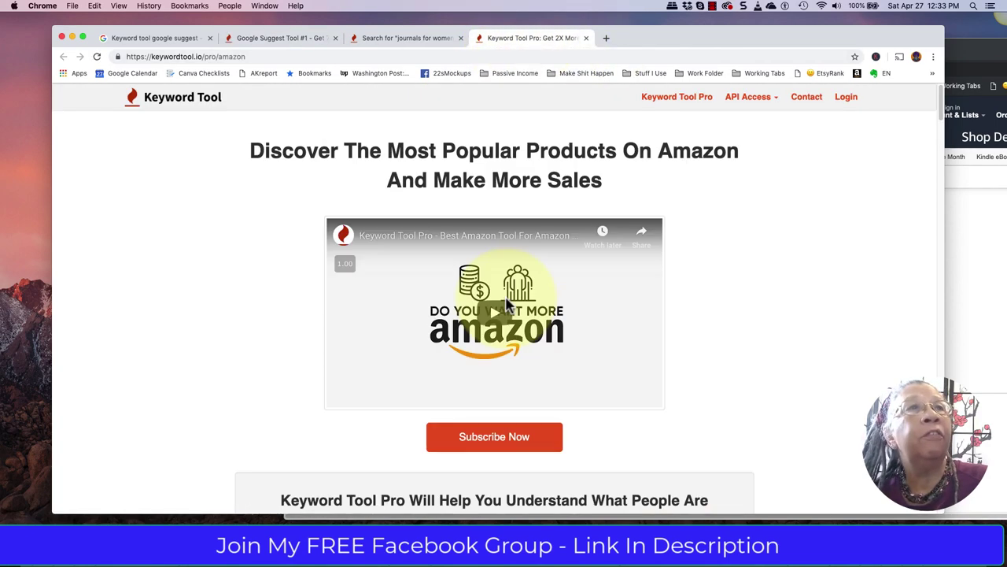
pyautogui.scroll(-15, 506, 303)
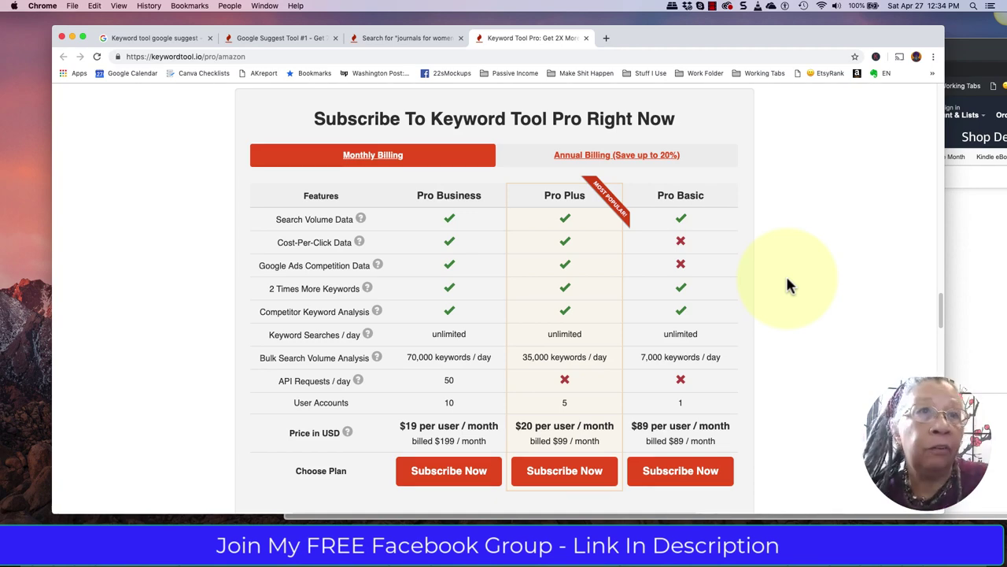
pyautogui.scroll(-5, 788, 281)
pyautogui.scroll(6, 788, 281)
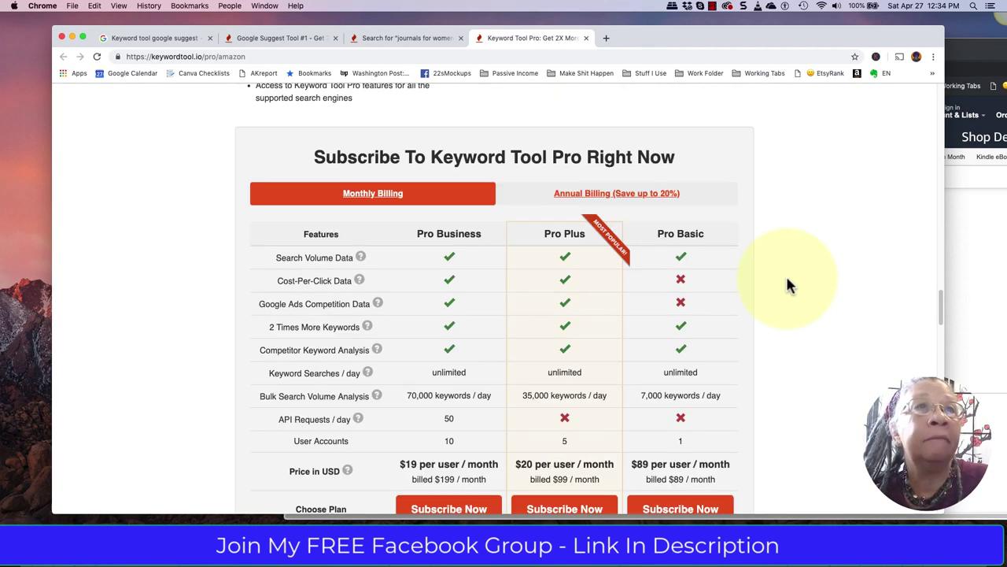
# Step: Switch the newly opened Keyword Tool page to Amazon keyword search and read through its guide to Amazon keywords
pyautogui.click(244, 41)
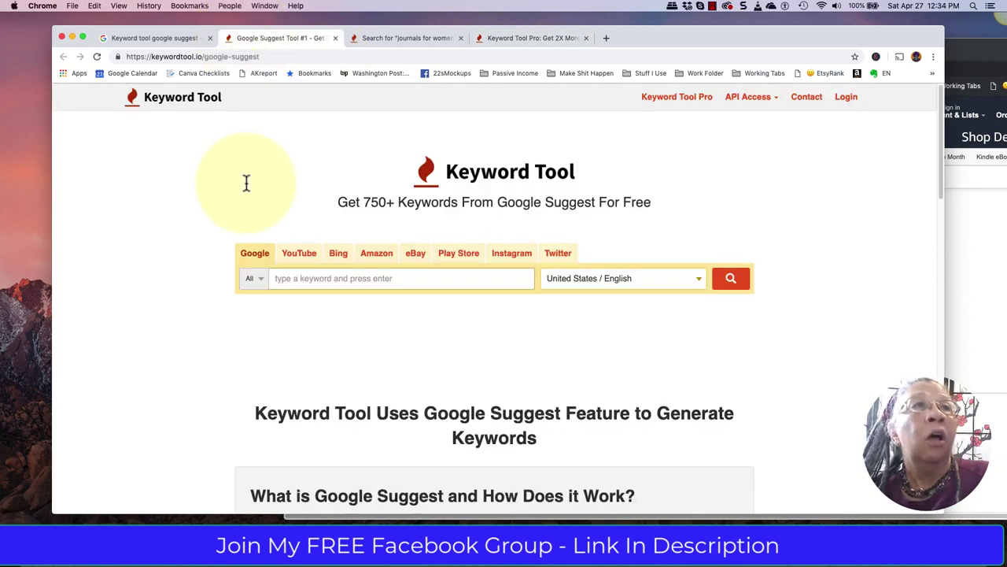
pyautogui.click(376, 255)
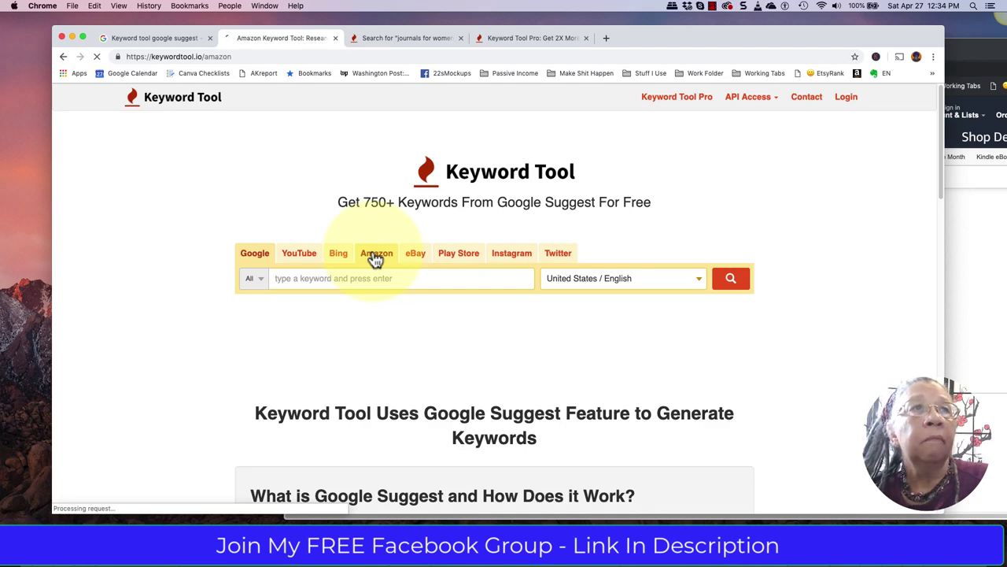
pyautogui.scroll(-3, 394, 353)
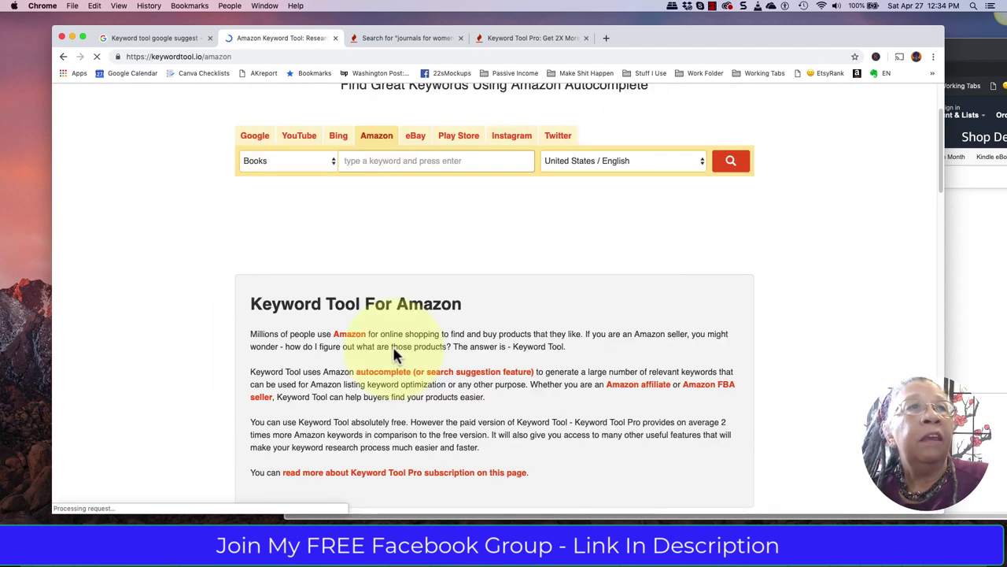
pyautogui.scroll(-3, 394, 352)
pyautogui.scroll(-4, 495, 382)
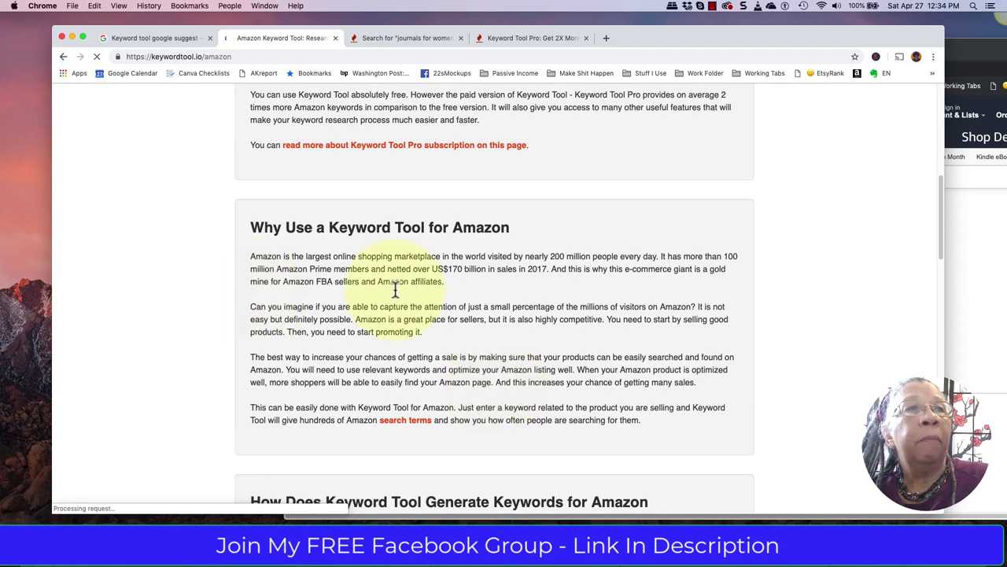
pyautogui.scroll(-10, 397, 295)
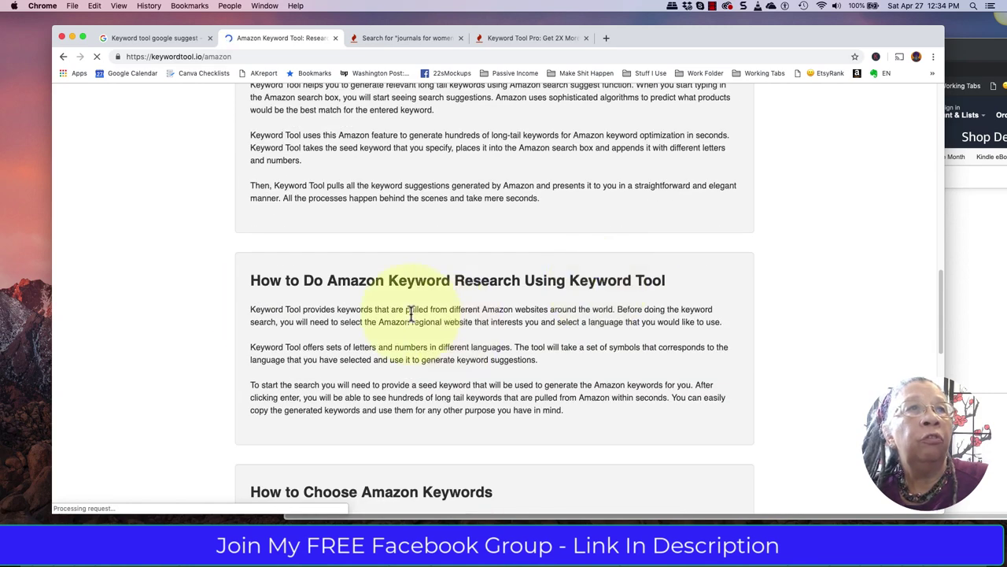
pyautogui.scroll(-7, 528, 307)
pyautogui.scroll(-8, 528, 307)
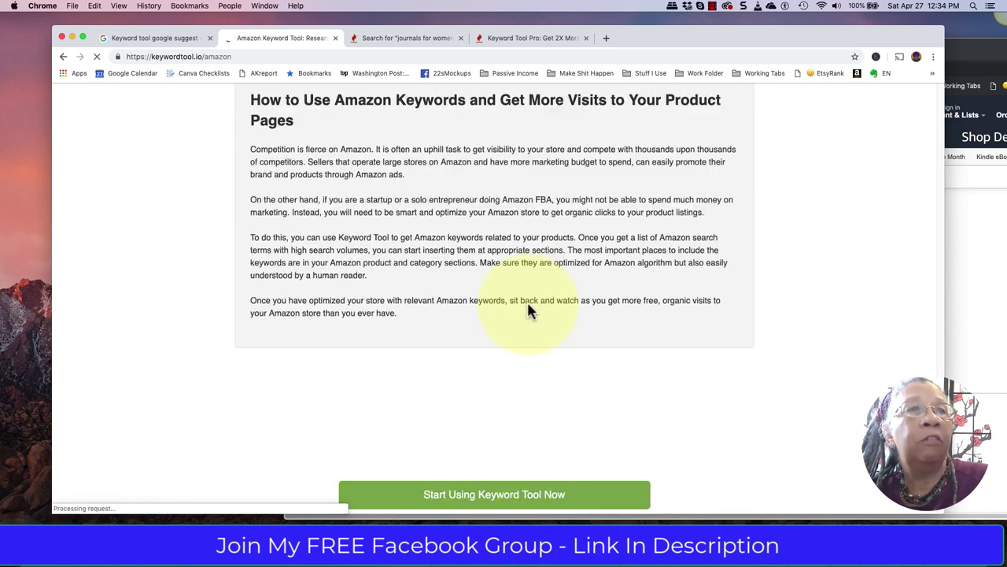
pyautogui.scroll(20, 527, 301)
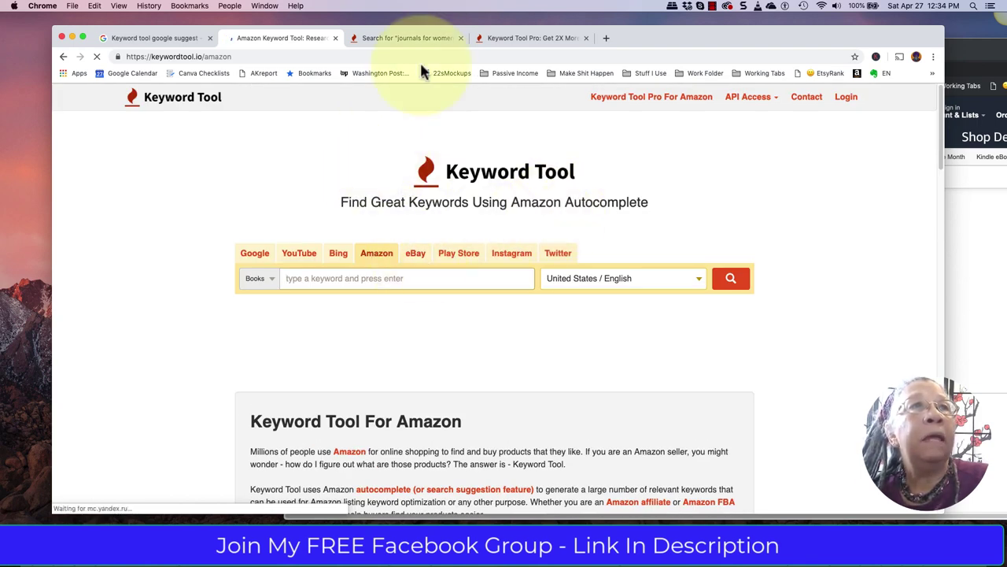
# Step: Examine the full list of Amazon Books keyword suggestions for "journals for women" for journal niche ideas
pyautogui.click(420, 39)
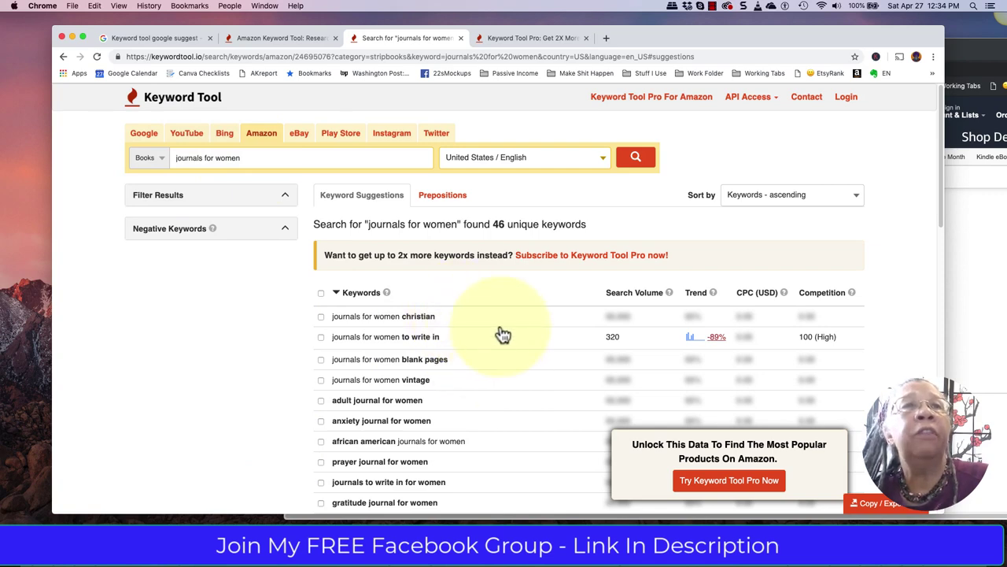
pyautogui.scroll(-5, 503, 336)
pyautogui.scroll(-5, 503, 336)
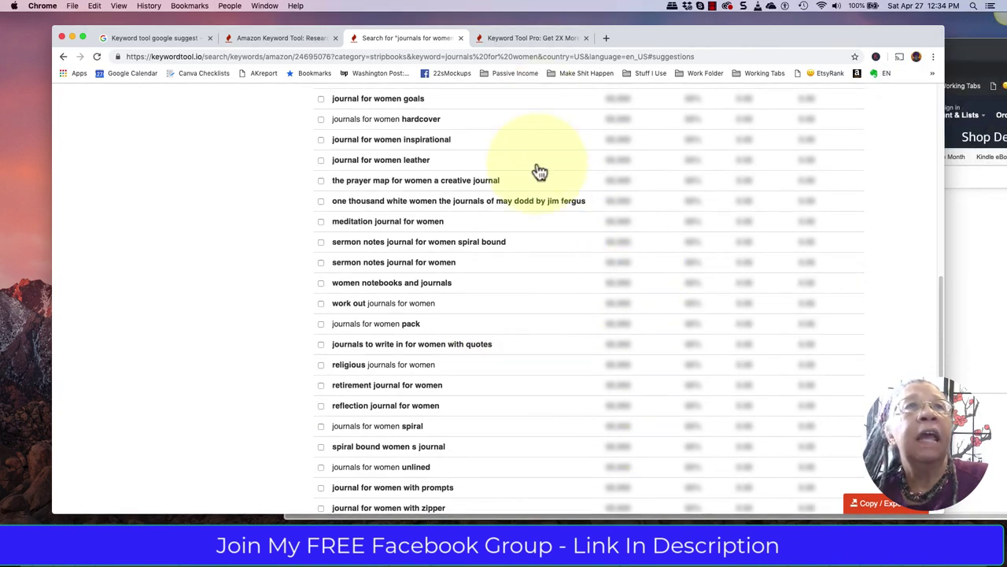
pyautogui.scroll(10, 562, 180)
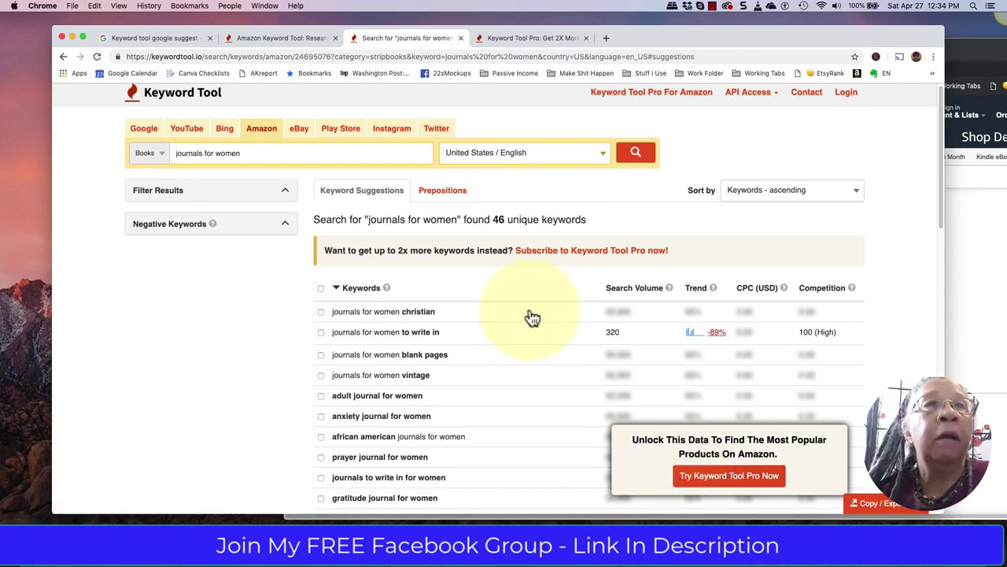
pyautogui.scroll(-1, 551, 334)
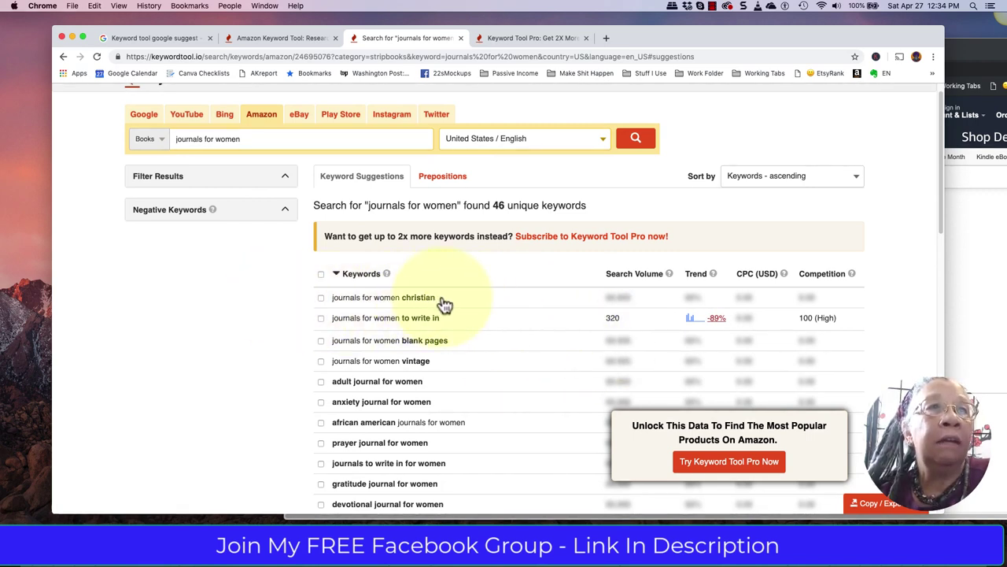
pyautogui.scroll(-5, 475, 311)
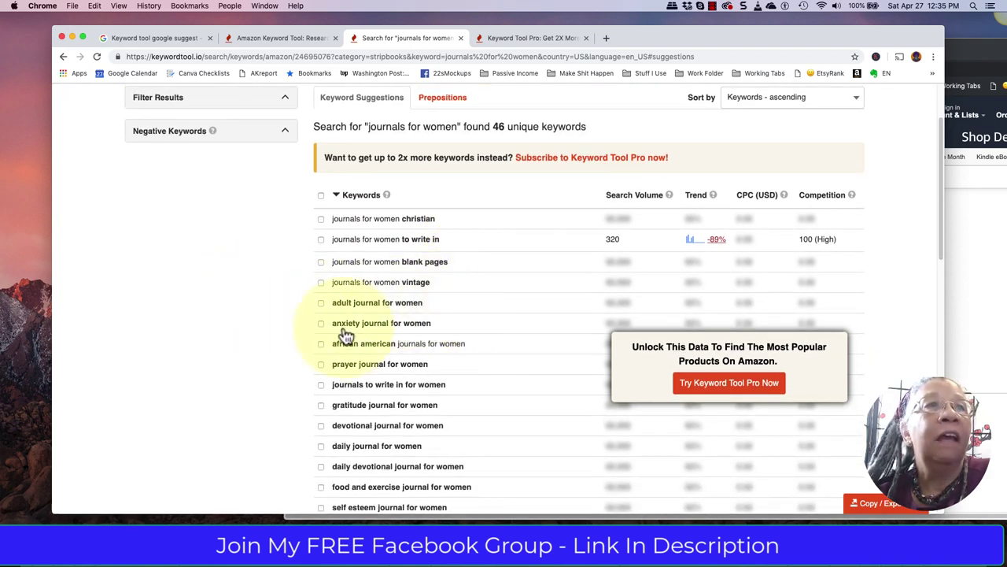
pyautogui.scroll(-3, 340, 322)
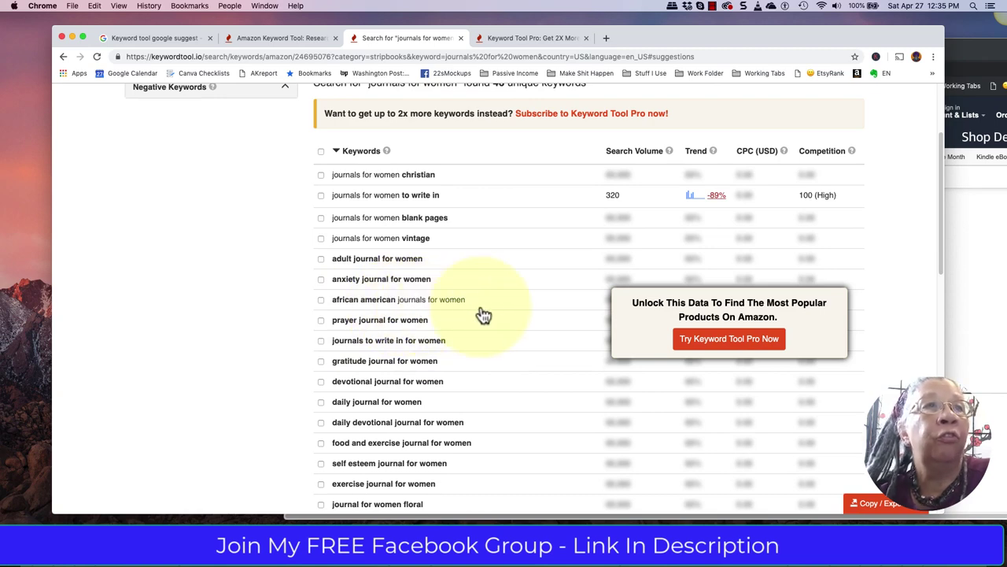
pyautogui.scroll(-2, 473, 331)
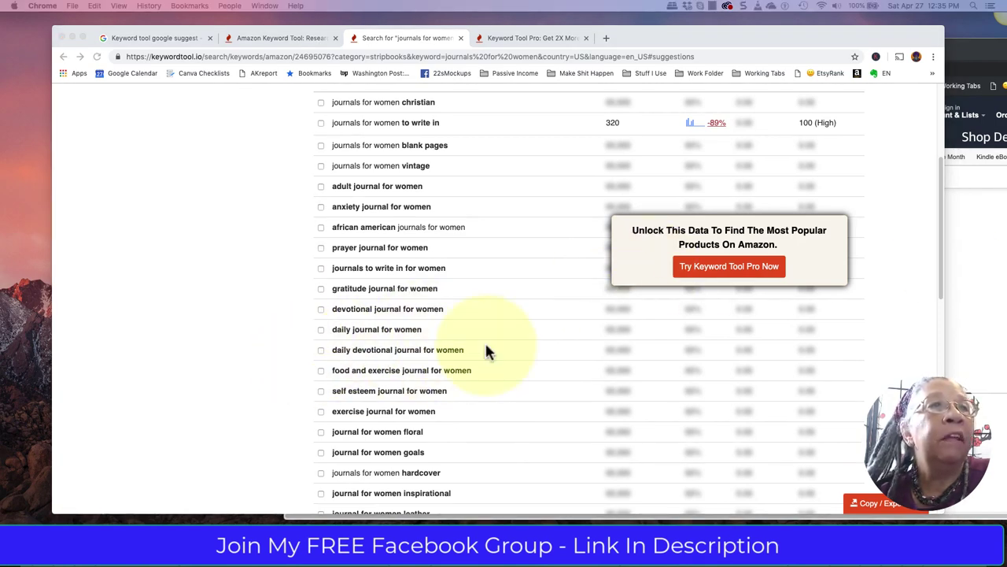
pyautogui.scroll(-4, 488, 353)
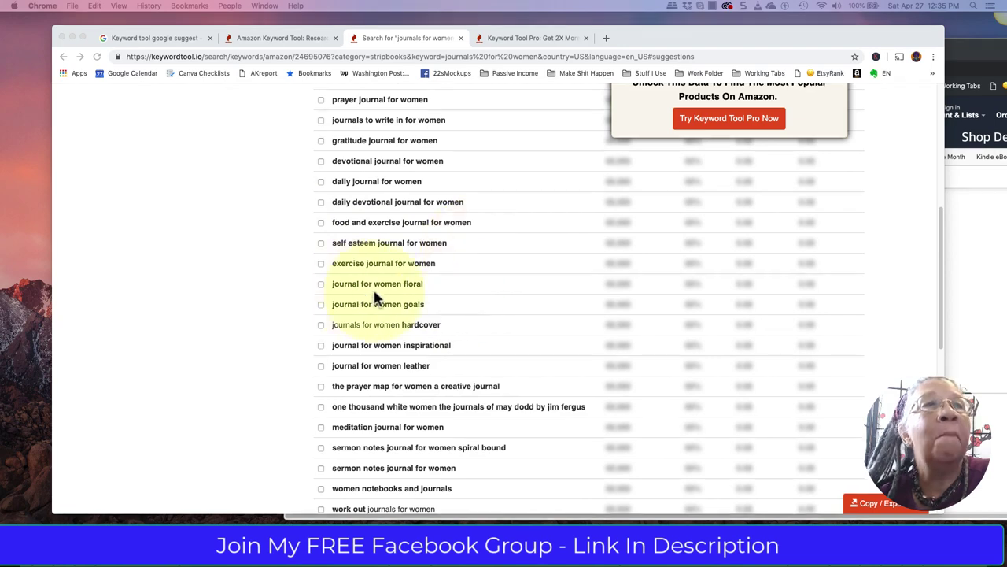
pyautogui.scroll(-3, 472, 308)
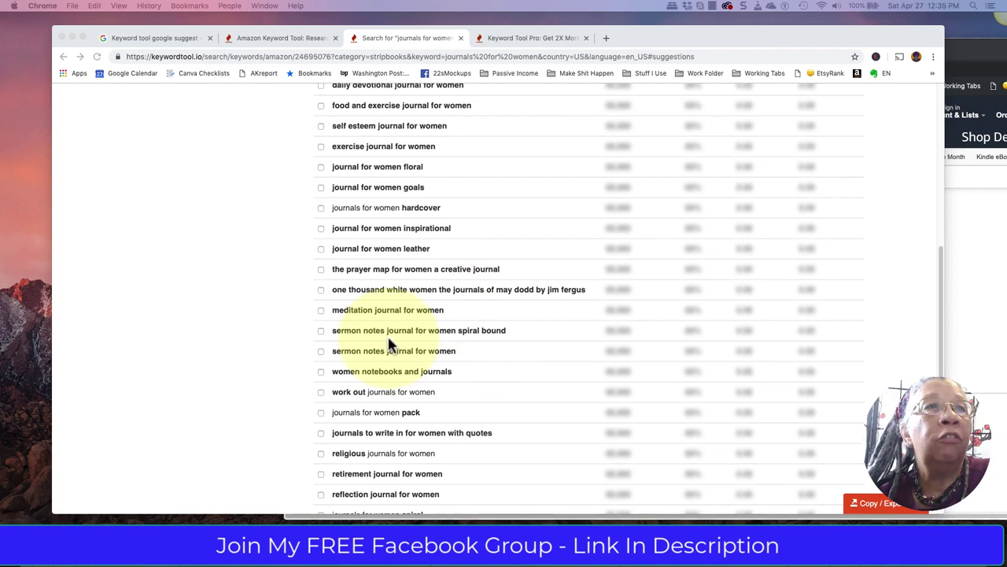
pyautogui.scroll(-4, 521, 349)
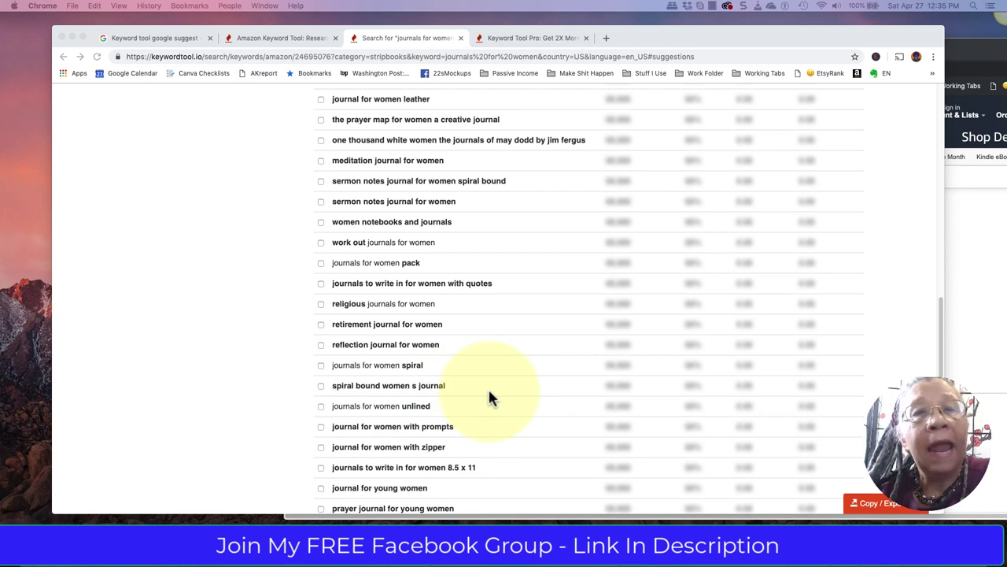
pyautogui.scroll(-6, 489, 398)
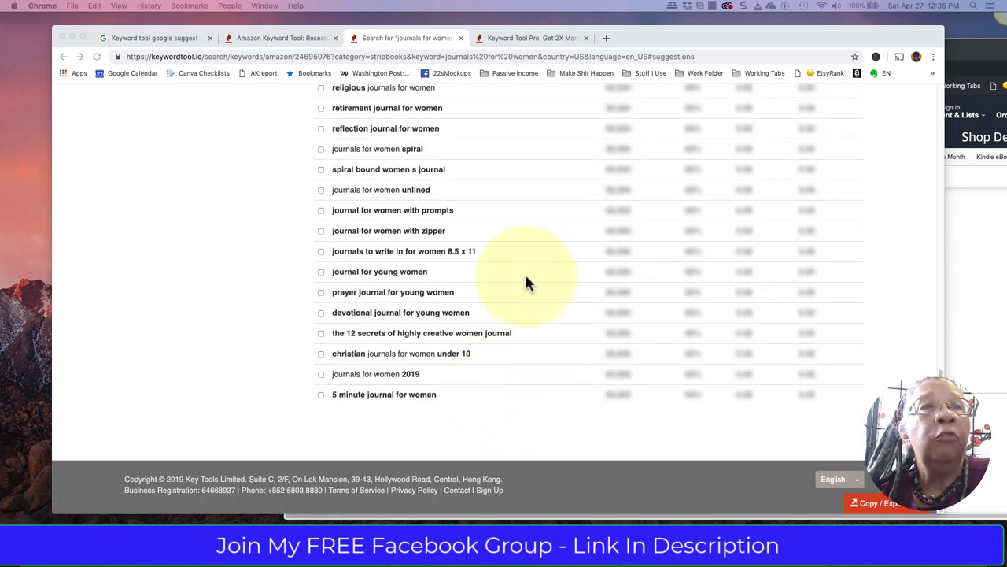
pyautogui.scroll(8, 526, 282)
pyautogui.scroll(15, 526, 283)
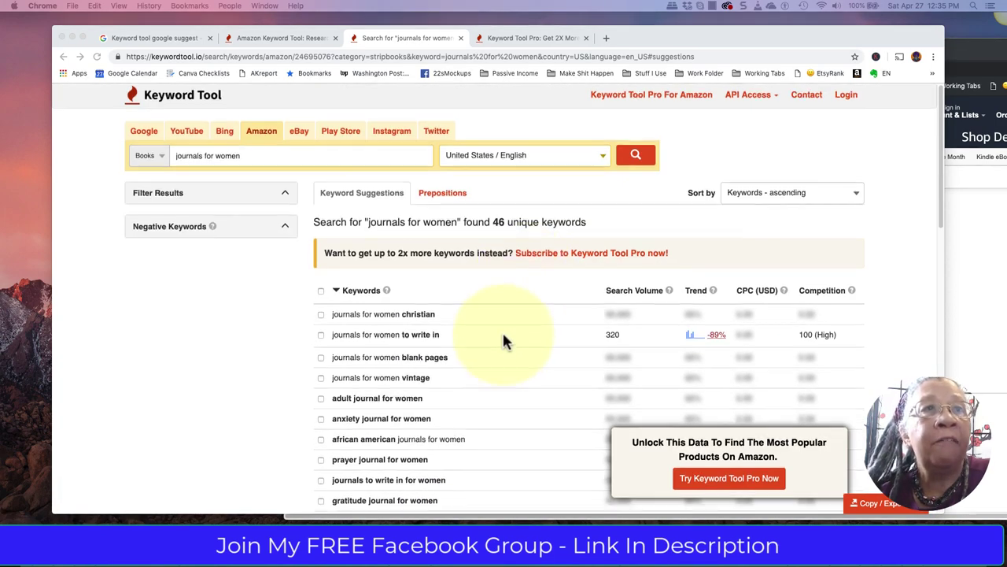
pyautogui.scroll(-8, 503, 342)
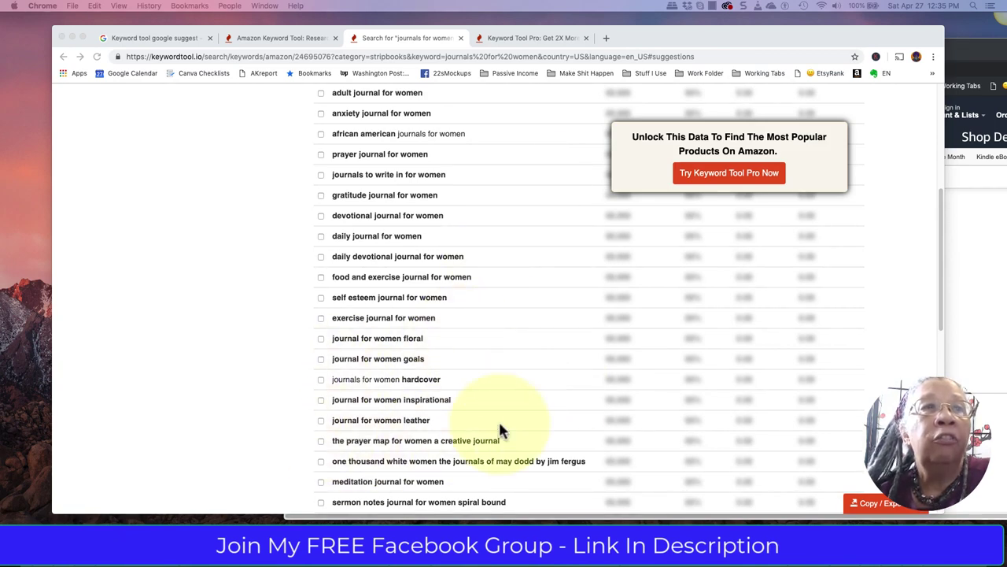
pyautogui.scroll(8, 465, 218)
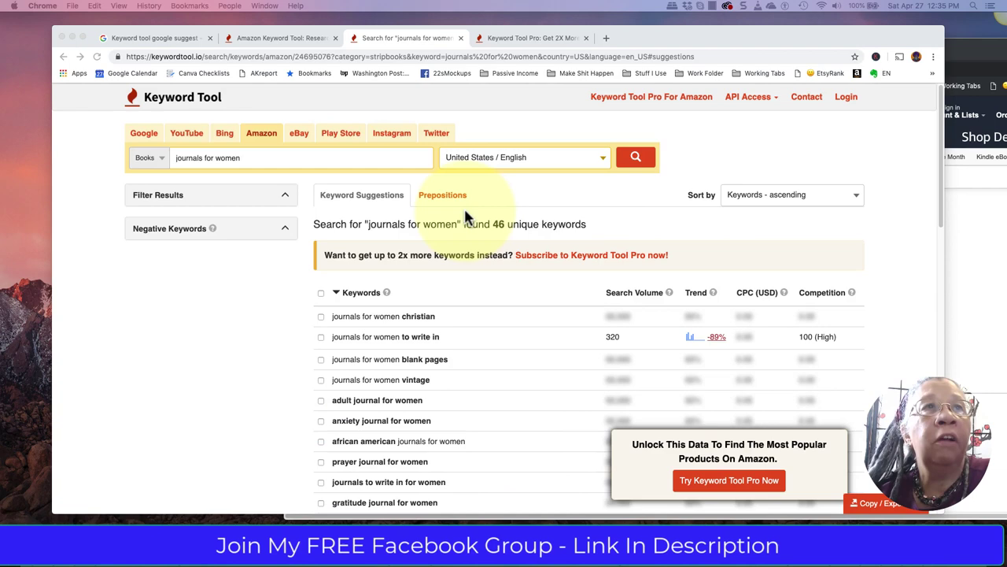
pyautogui.scroll(-4, 476, 328)
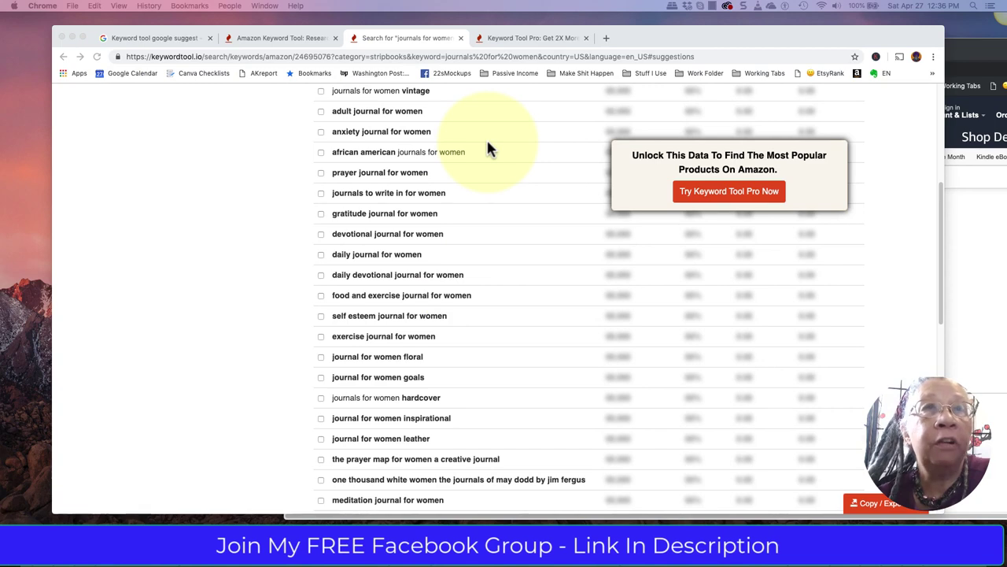
# Step: Revisit the "Google Suggest Tool #1" entry in the Google results and the Amazon keyword search page
pyautogui.click(157, 41)
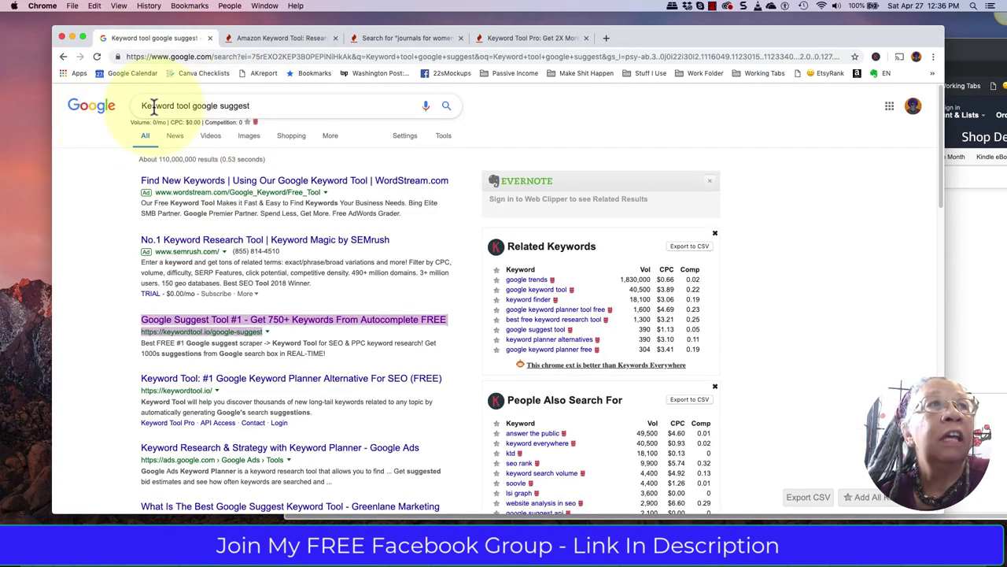
pyautogui.click(114, 324)
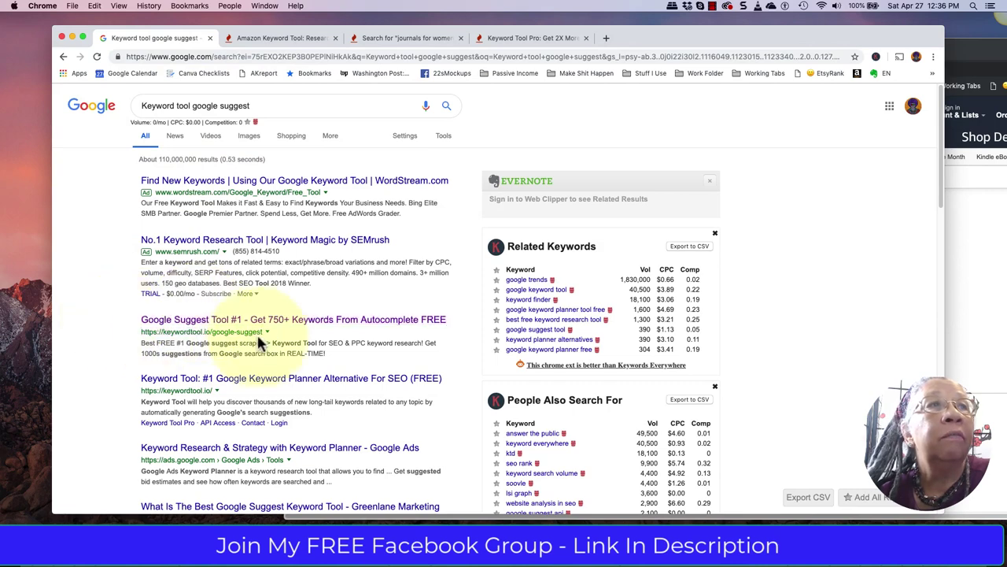
pyautogui.click(266, 36)
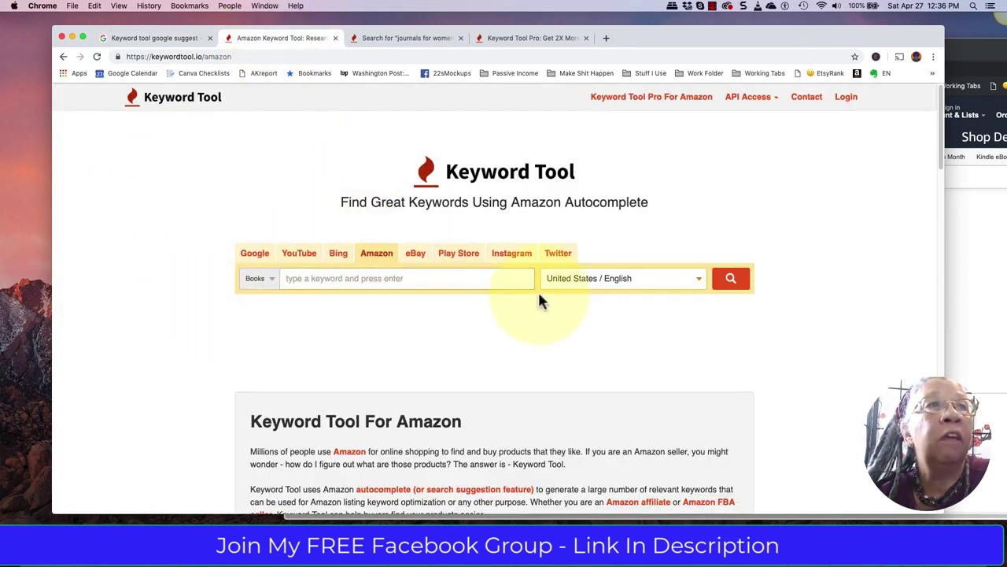
# Step: Compare the Pro Business, Pro Plus and Pro Basic subscription plans on the Keyword Tool Pro page
pyautogui.click(510, 37)
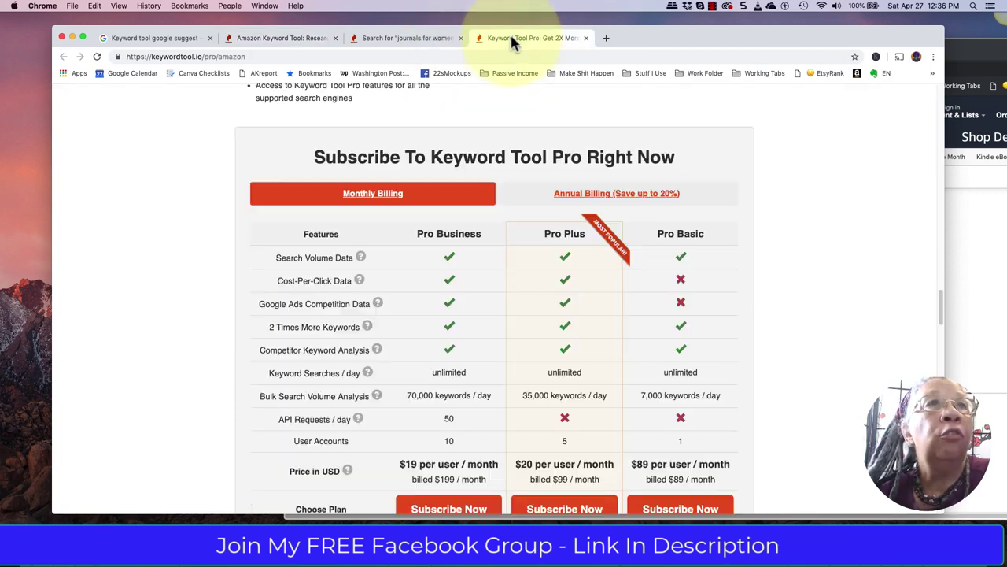
pyautogui.scroll(-5, 751, 283)
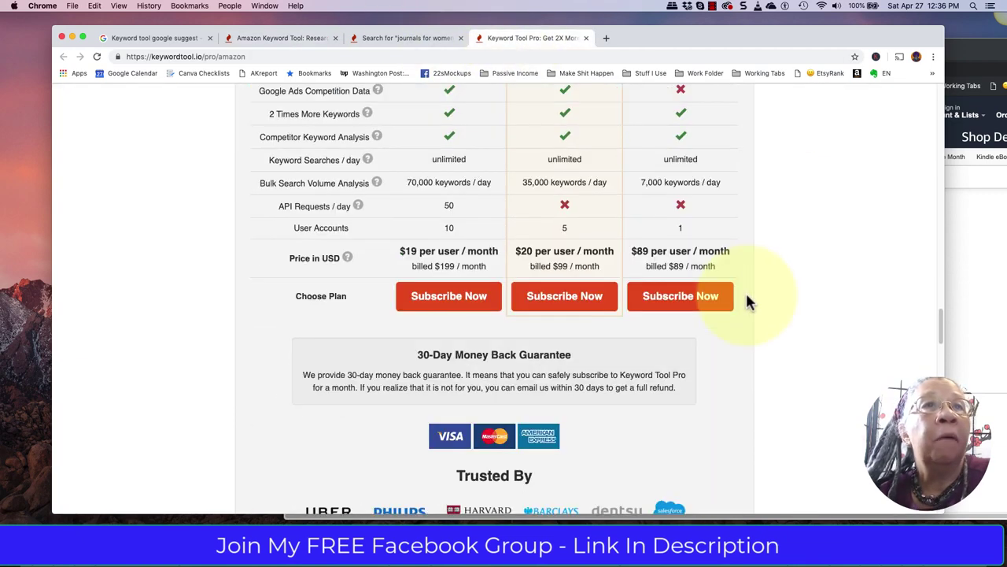
pyautogui.scroll(5, 748, 301)
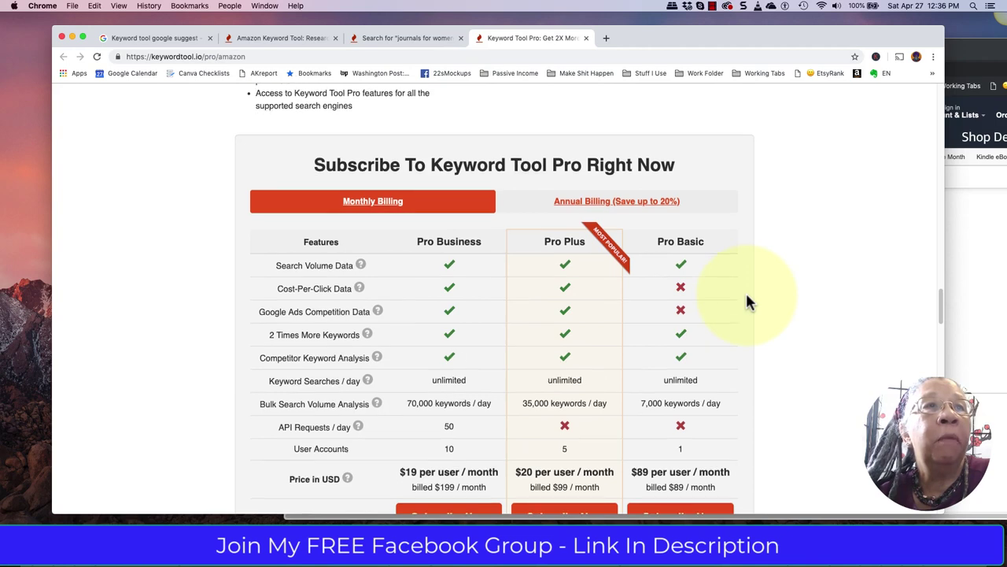
pyautogui.scroll(-3, 749, 301)
# Step: Go back to the "journals for women" results and skim the keyword suggestions again
pyautogui.click(372, 39)
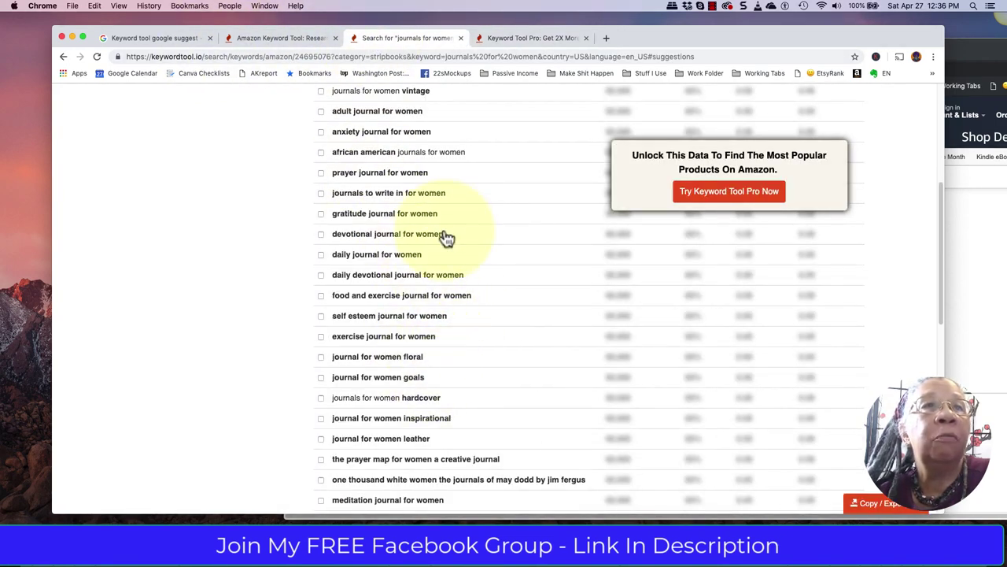
pyautogui.scroll(-5, 440, 445)
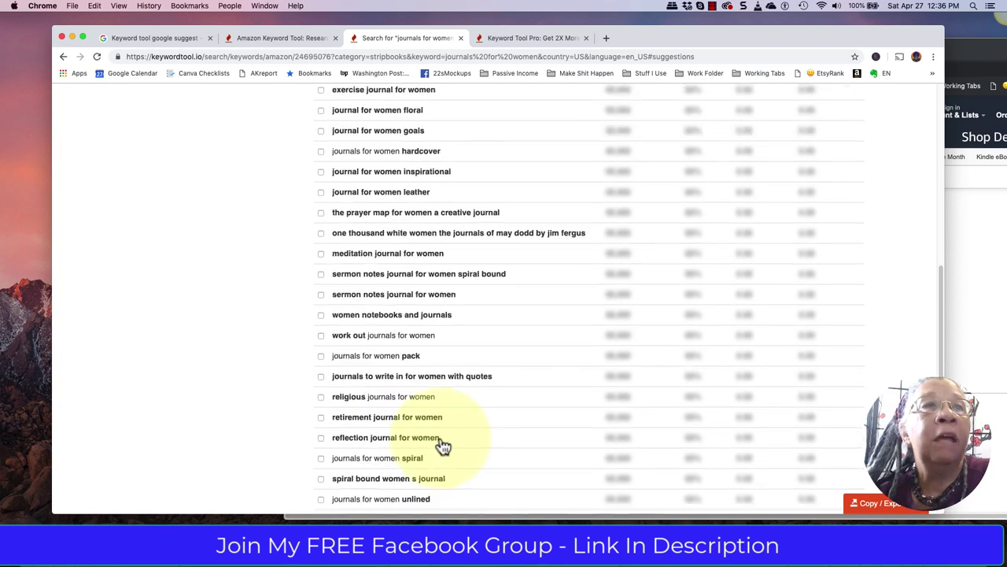
pyautogui.scroll(15, 443, 446)
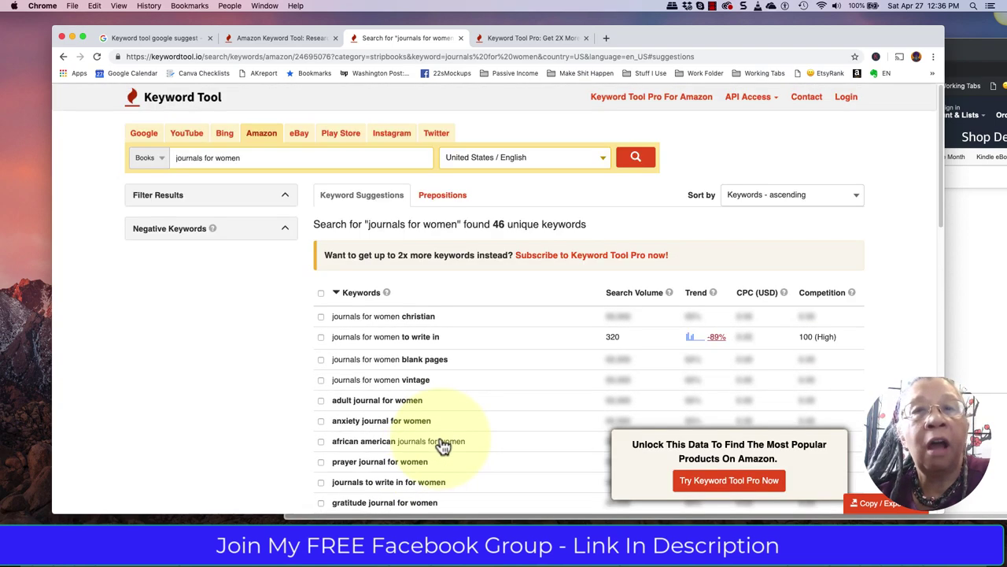